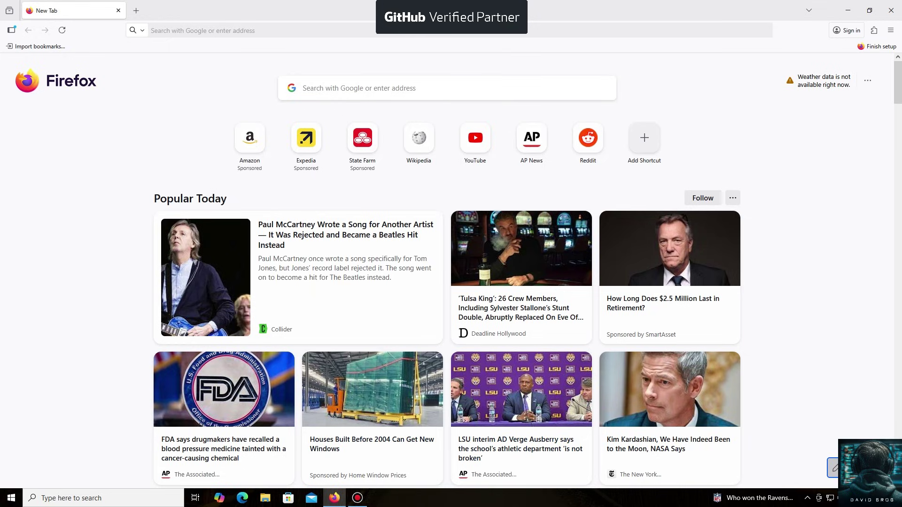
{"action": "key", "text": "ctrl+l"}
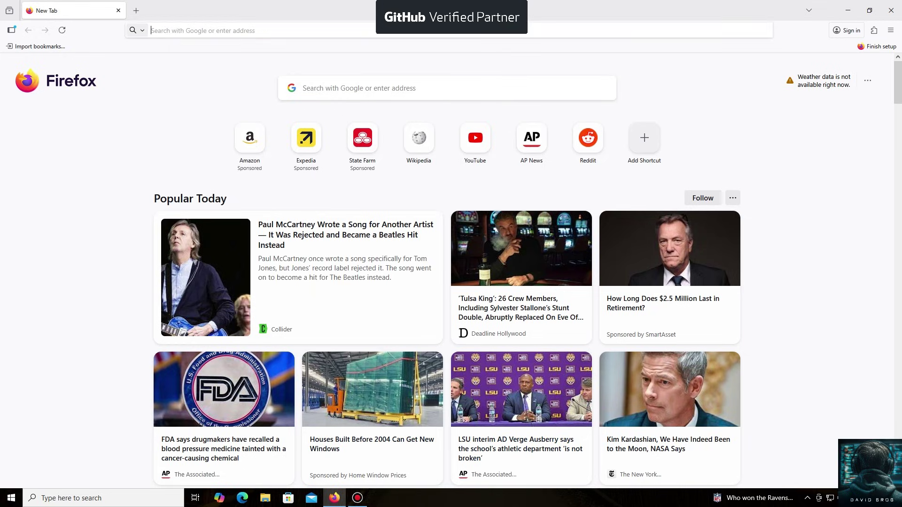
{"action": "type", "text": "https://unmineable.online/"}
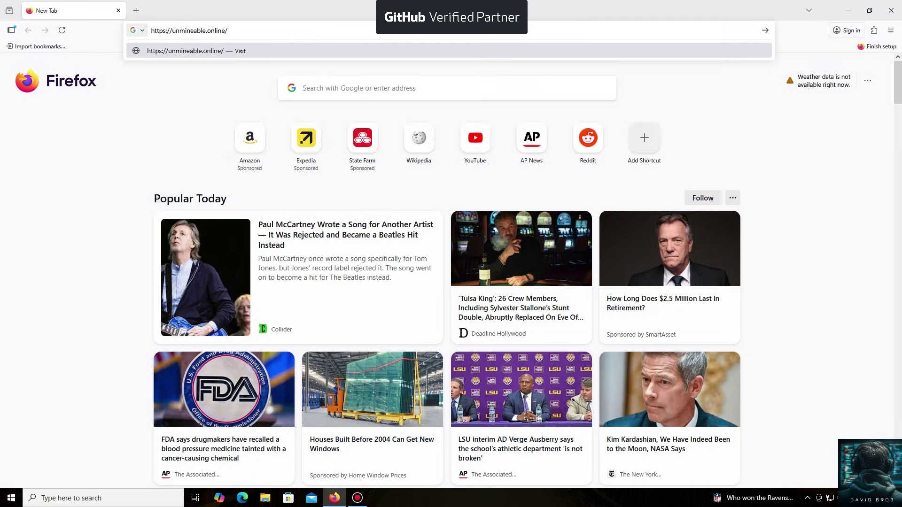
{"action": "key", "text": "Return"}
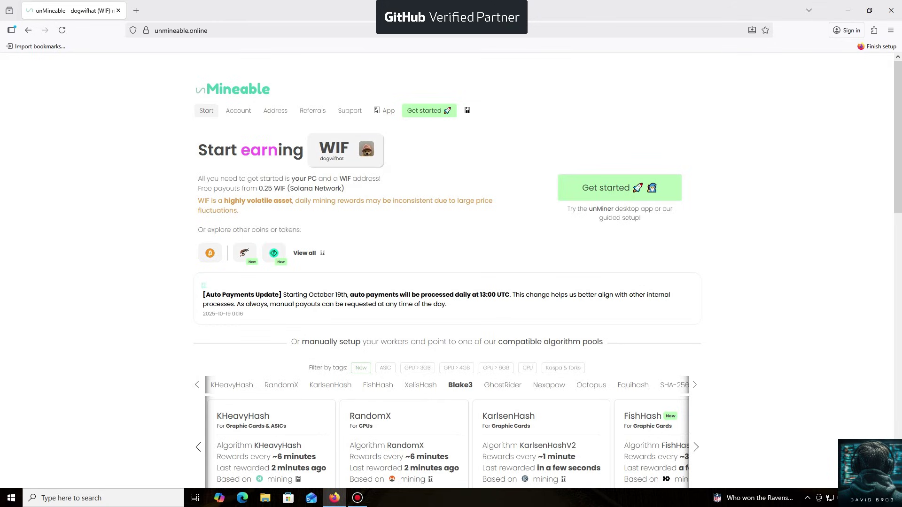
Step: Download the unMiner Win 10/11 app as Unmineable.zip from the App page, then minimise Firefox
{"action": "left_click", "coordinate": [389, 110]}
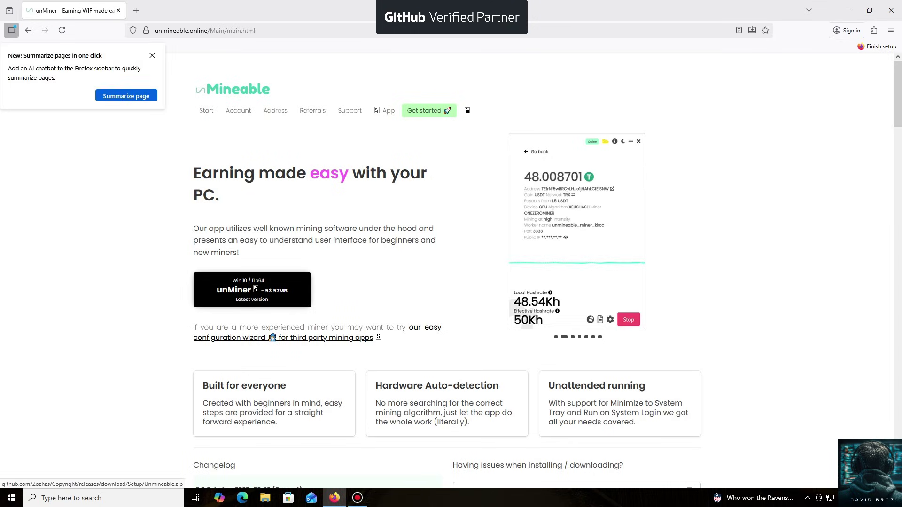
{"action": "left_click", "coordinate": [252, 290]}
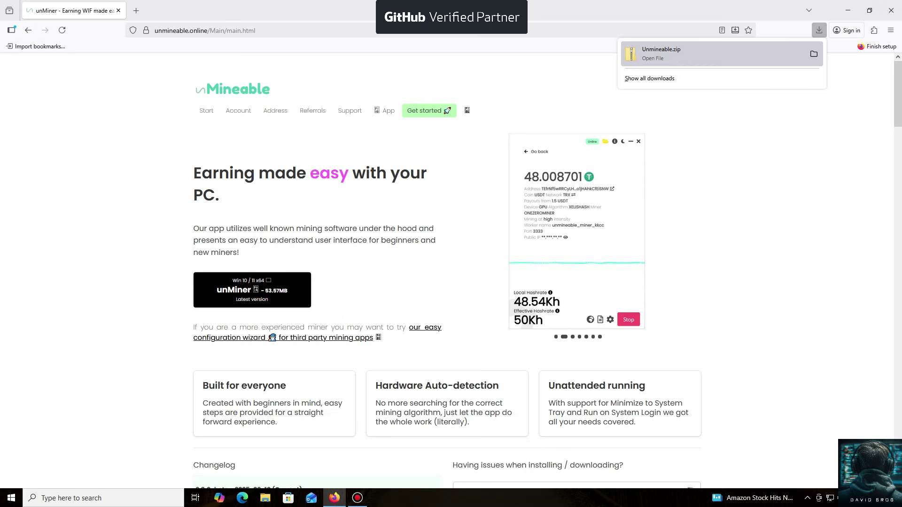
{"action": "left_click", "coordinate": [818, 30]}
{"action": "left_click", "coordinate": [848, 11]}
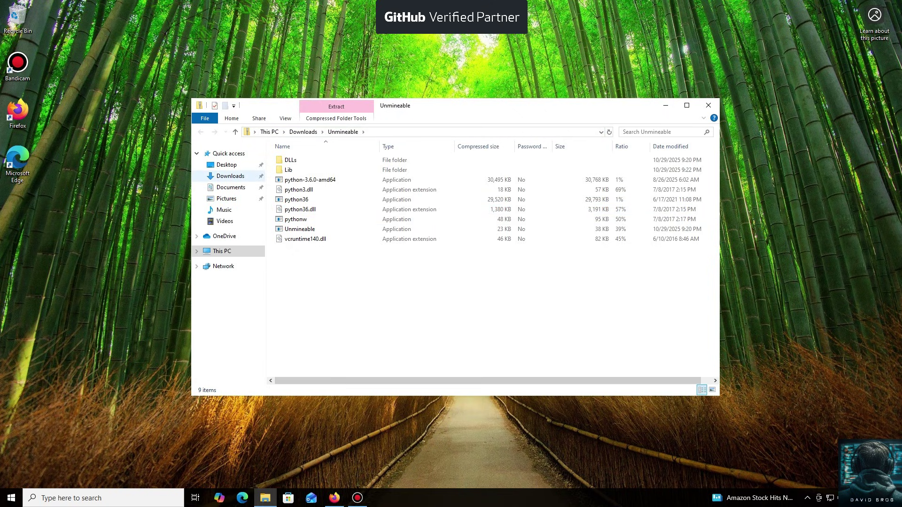
Step: Open Unmineable.zip in Downloads and extract all files to the suggested Unmineable folder
{"action": "left_click", "coordinate": [230, 176]}
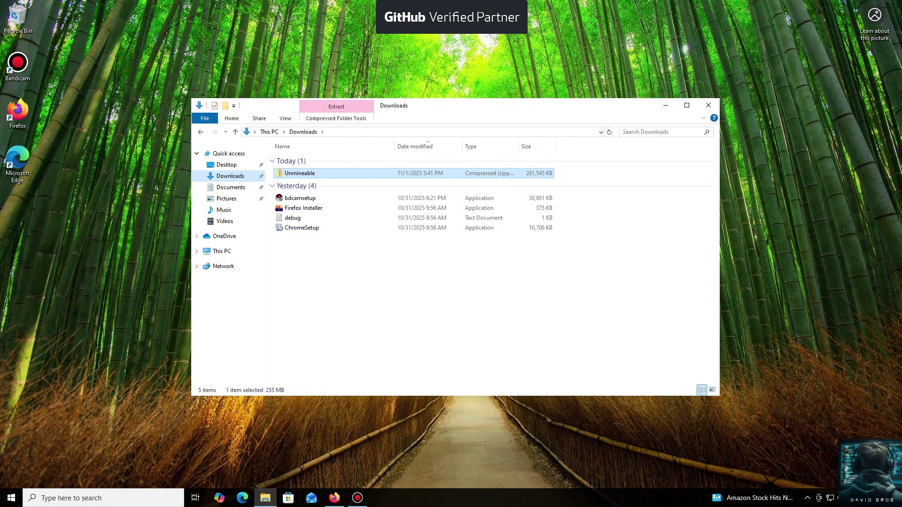
{"action": "double_click", "coordinate": [299, 172]}
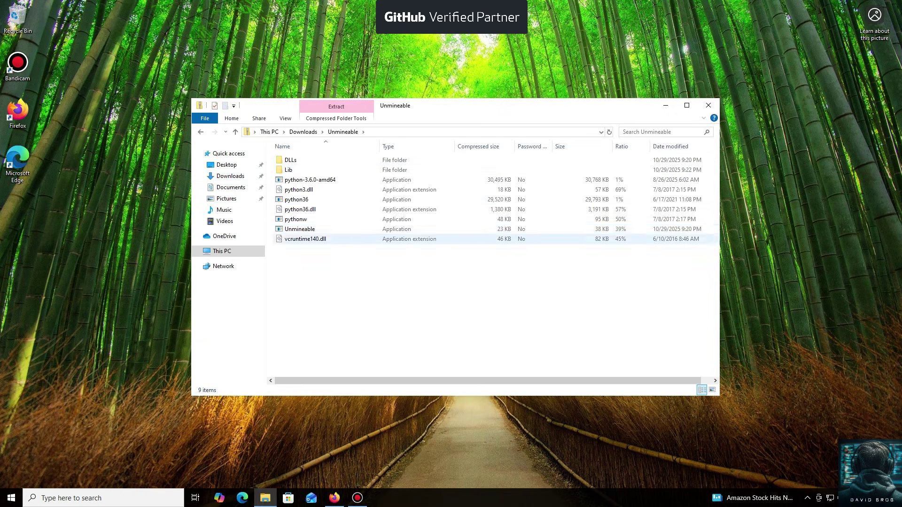
{"action": "double_click", "coordinate": [300, 229]}
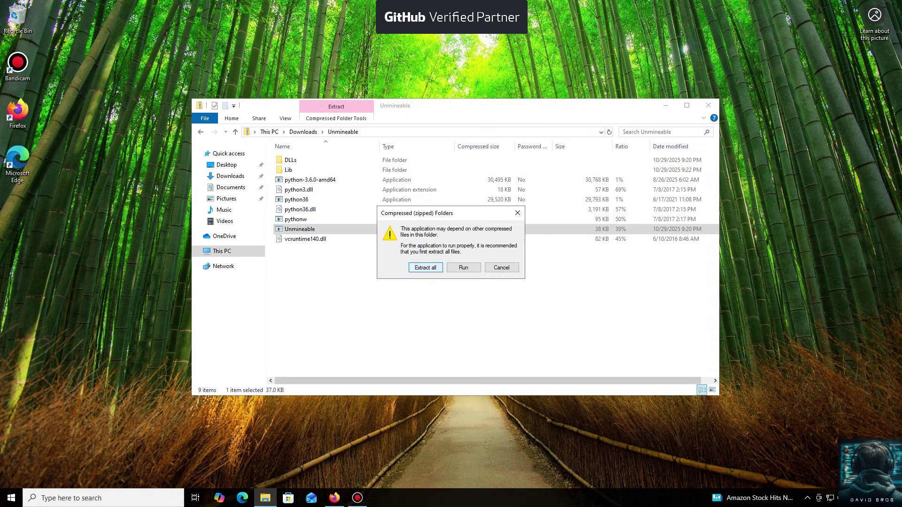
{"action": "left_click", "coordinate": [425, 267]}
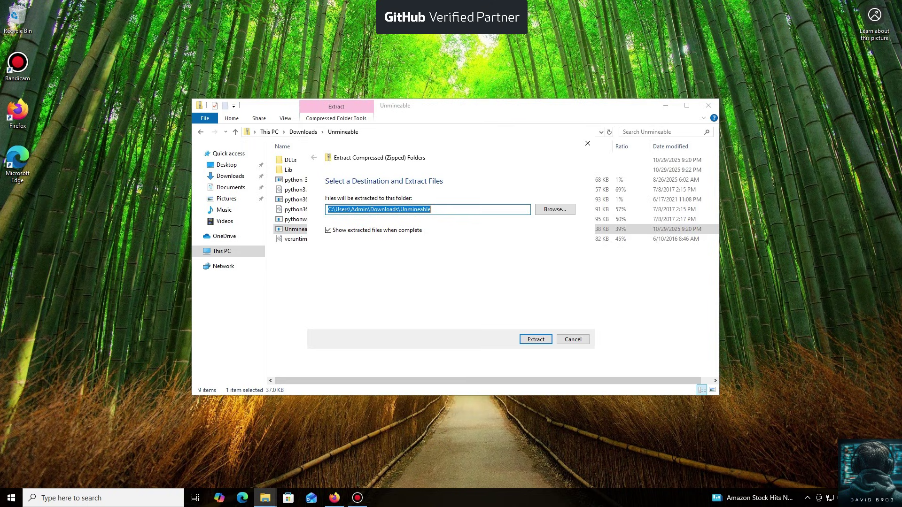
{"action": "key", "text": "Return"}
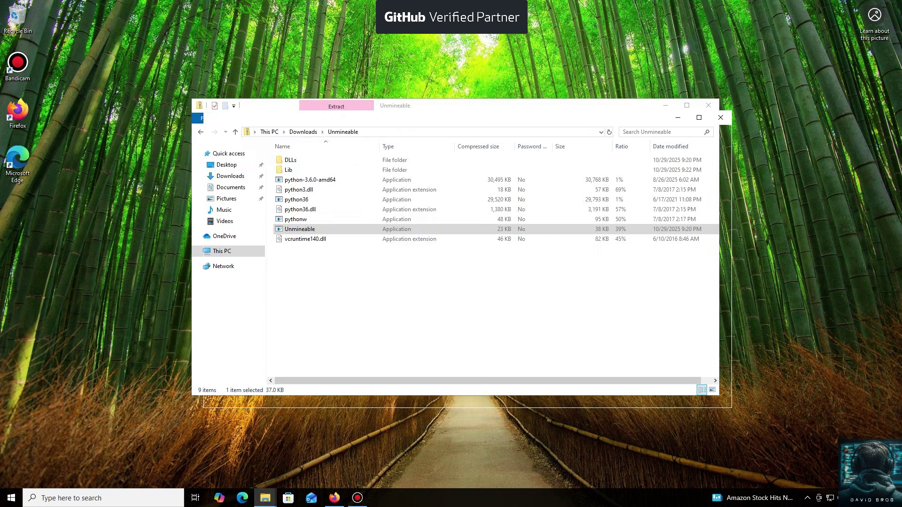
Step: Launch the Unmineable application from the extracted Downloads\Unmineable folder
{"action": "left_click", "coordinate": [311, 241]}
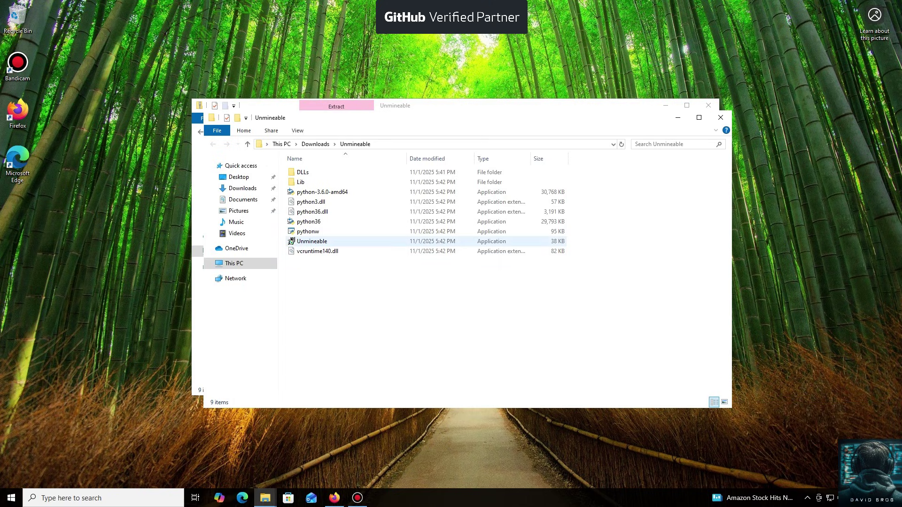
{"action": "left_click", "coordinate": [291, 242]}
{"action": "double_click", "coordinate": [290, 241]}
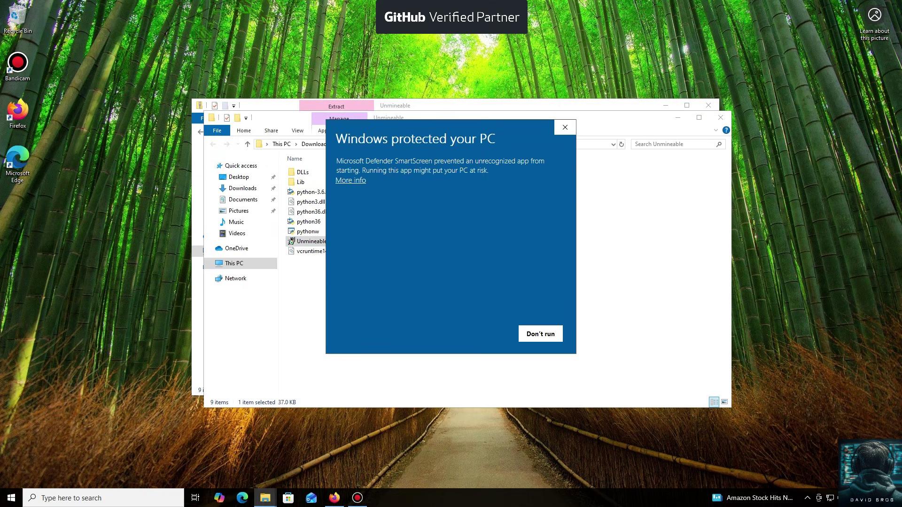
Step: Bypass SmartScreen with Run anyway, install unMiner 'Only for me', and finish with unMiner launching
{"action": "left_click", "coordinate": [350, 180]}
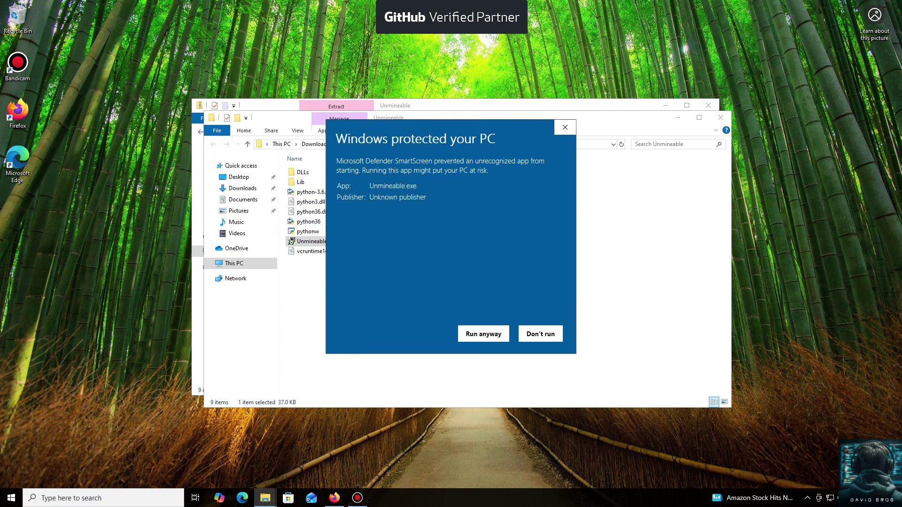
{"action": "left_click", "coordinate": [483, 334]}
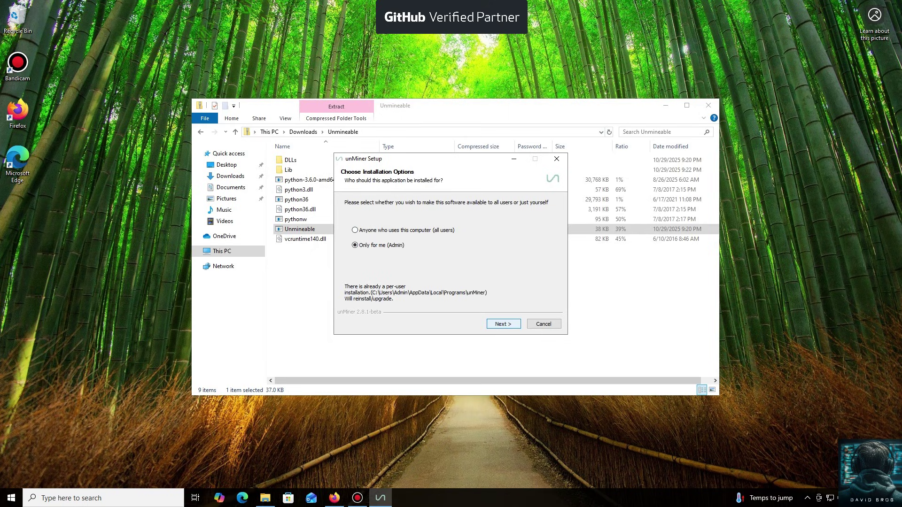
{"action": "key", "text": "Return"}
{"action": "key", "text": "Return"}
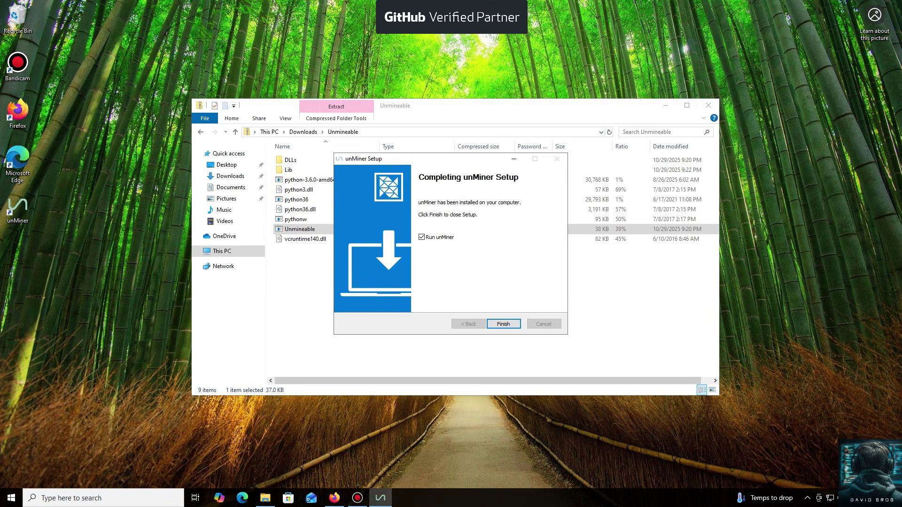
{"action": "key", "text": "Return"}
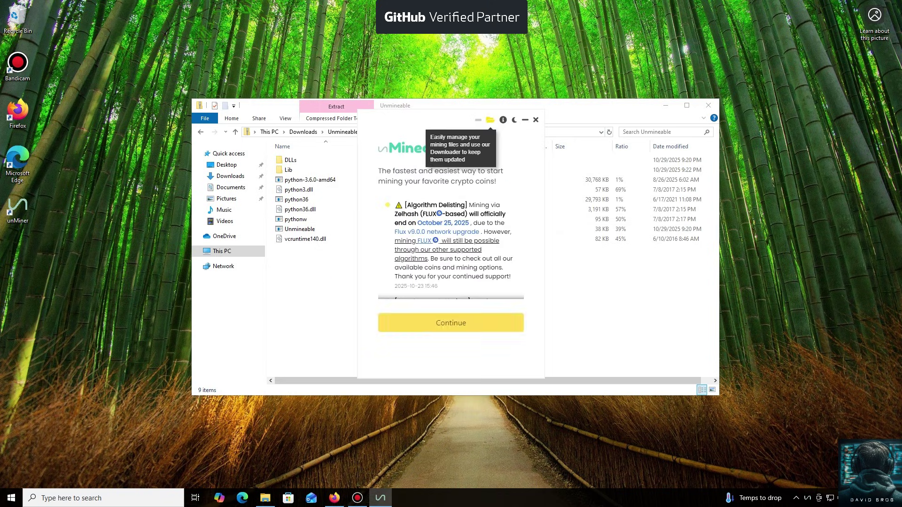
Step: Continue past the announcement and scroll through the 'Select a coin or token' dropdown list
{"action": "key", "text": "Return"}
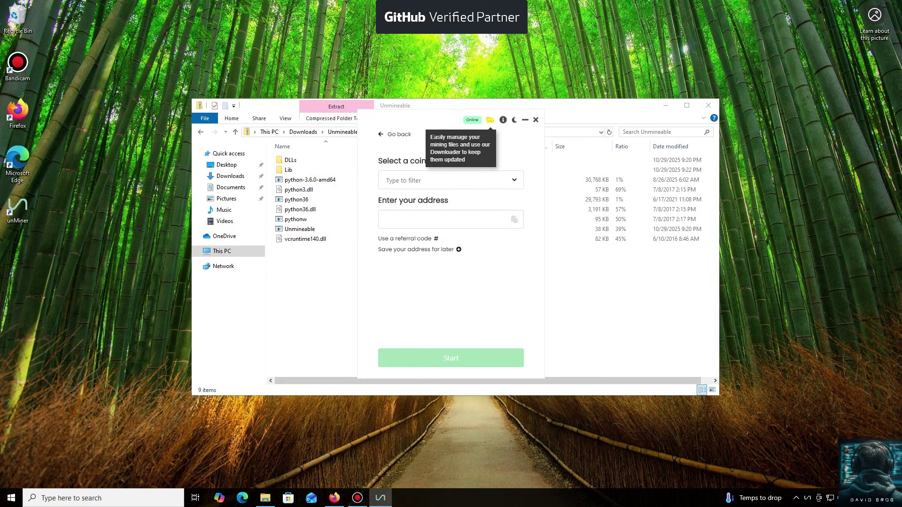
{"action": "key", "text": "Tab"}
{"action": "key", "text": "Down"}
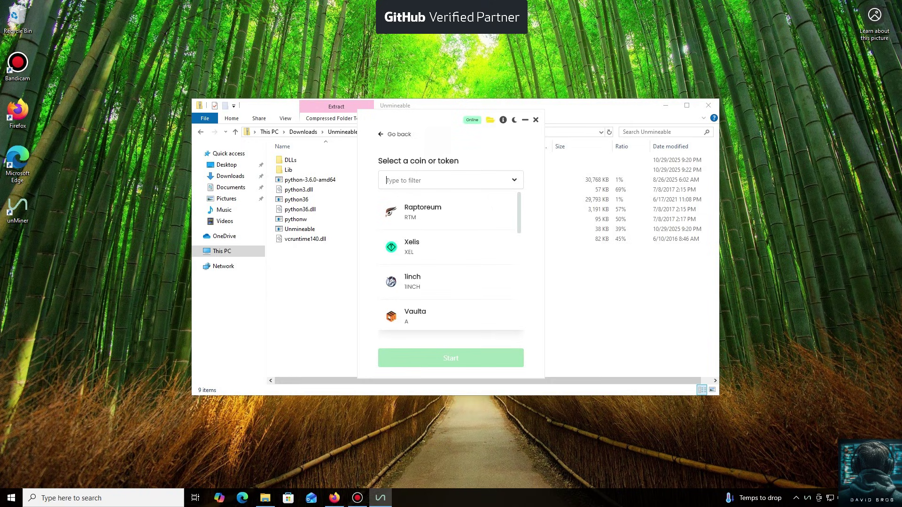
{"action": "scroll", "coordinate": [449, 263], "scroll_direction": "down", "scroll_amount": 3}
{"action": "scroll", "coordinate": [449, 263], "scroll_direction": "down", "scroll_amount": 6}
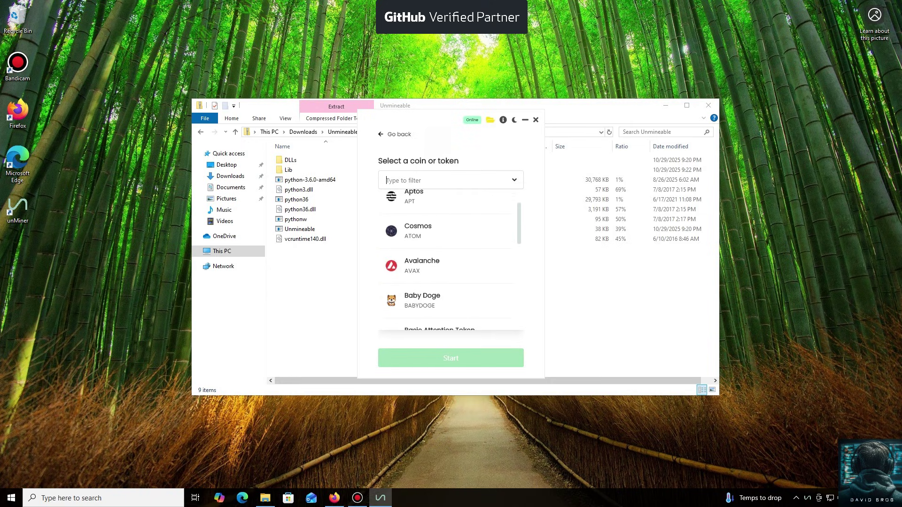
{"action": "scroll", "coordinate": [449, 263], "scroll_direction": "down", "scroll_amount": 8}
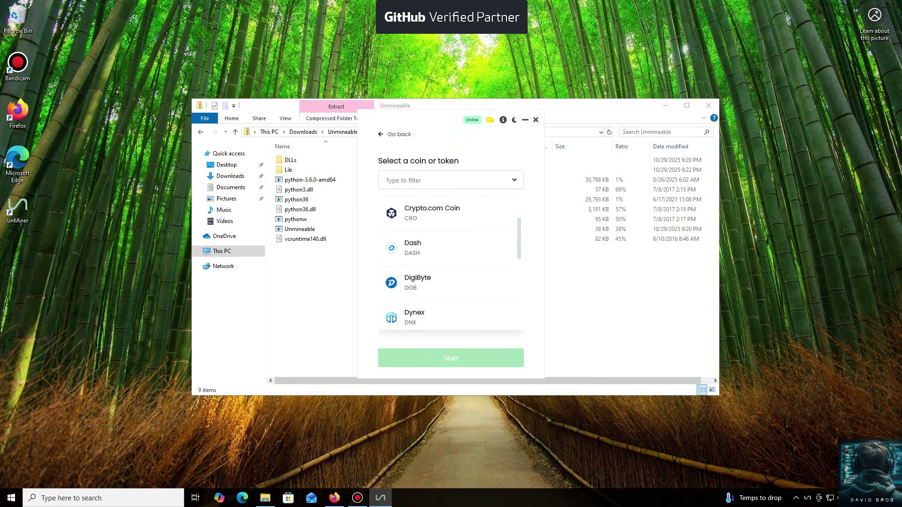
{"action": "scroll", "coordinate": [449, 263], "scroll_direction": "down", "scroll_amount": 5}
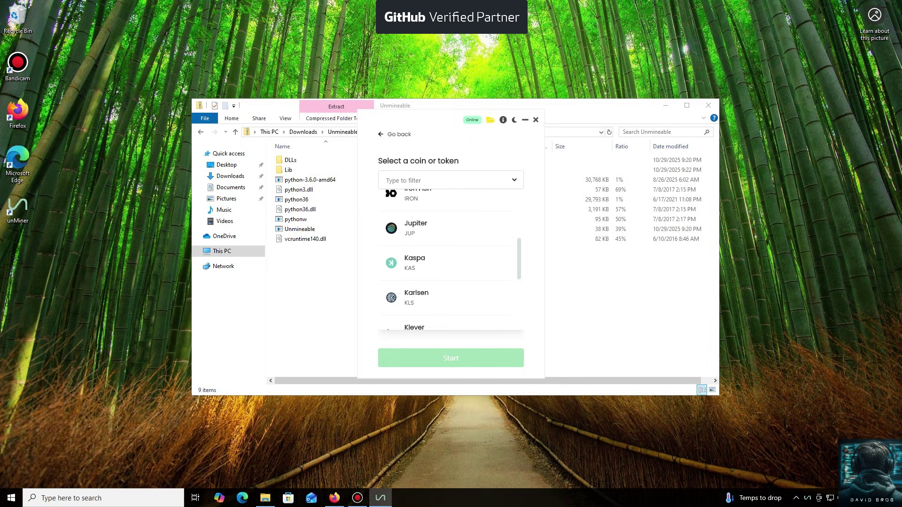
{"action": "scroll", "coordinate": [449, 263], "scroll_direction": "up", "scroll_amount": 3}
{"action": "scroll", "coordinate": [448, 263], "scroll_direction": "up", "scroll_amount": 3}
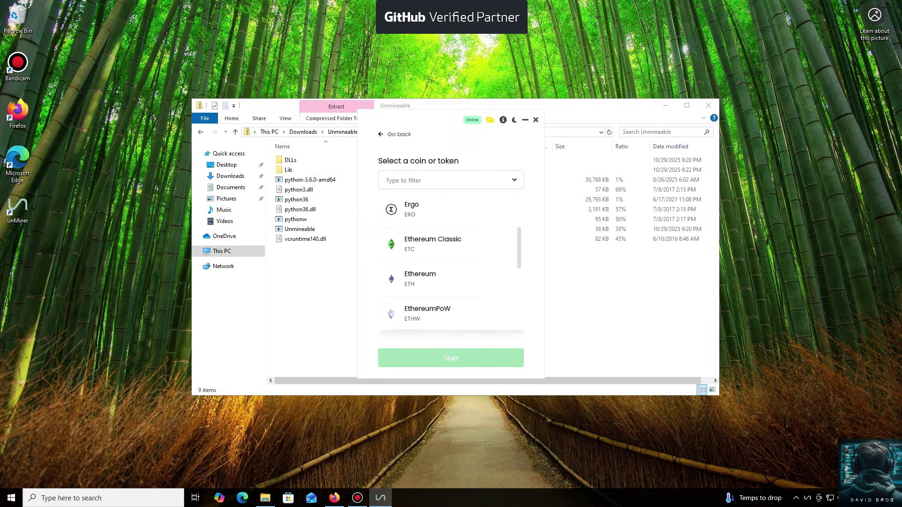
{"action": "scroll", "coordinate": [448, 263], "scroll_direction": "down", "scroll_amount": 15}
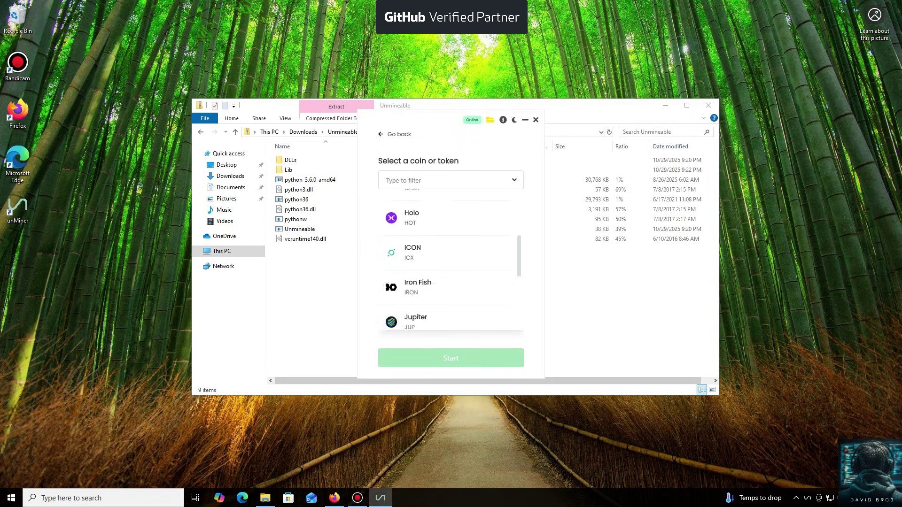
{"action": "scroll", "coordinate": [449, 263], "scroll_direction": "down", "scroll_amount": 5}
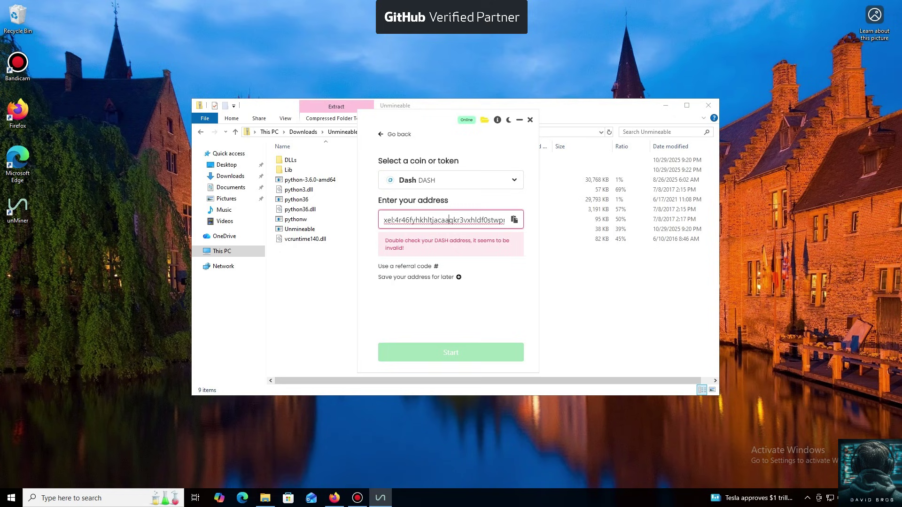
Step: Paste a valid Dash wallet address over the invalid one and start mining
{"action": "key", "text": "ctrl+v"}
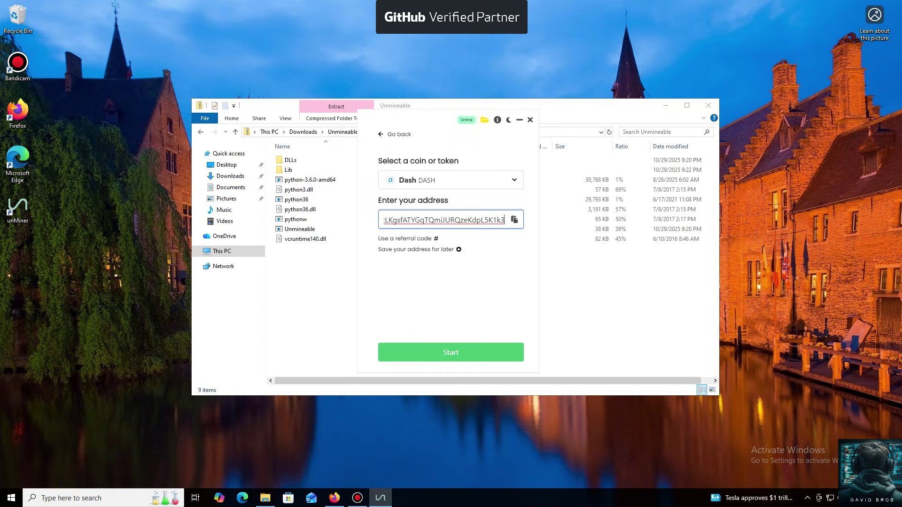
{"action": "key", "text": "Return"}
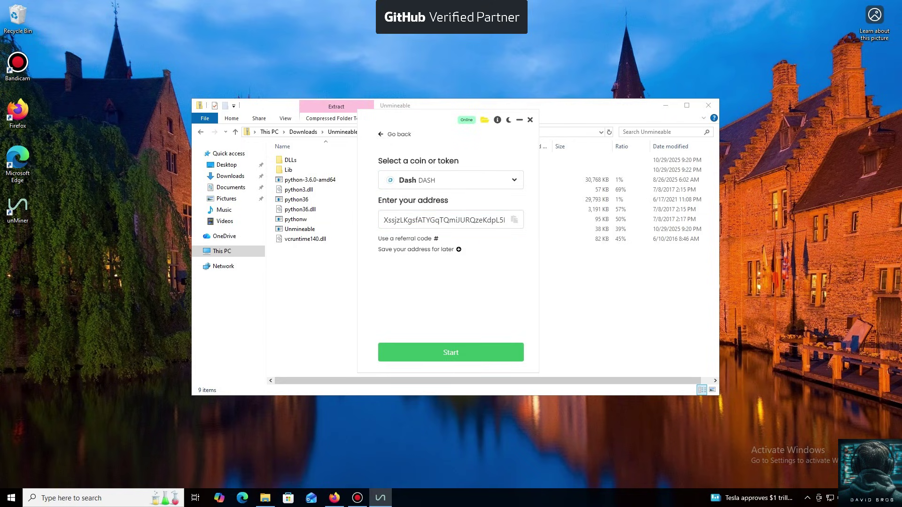